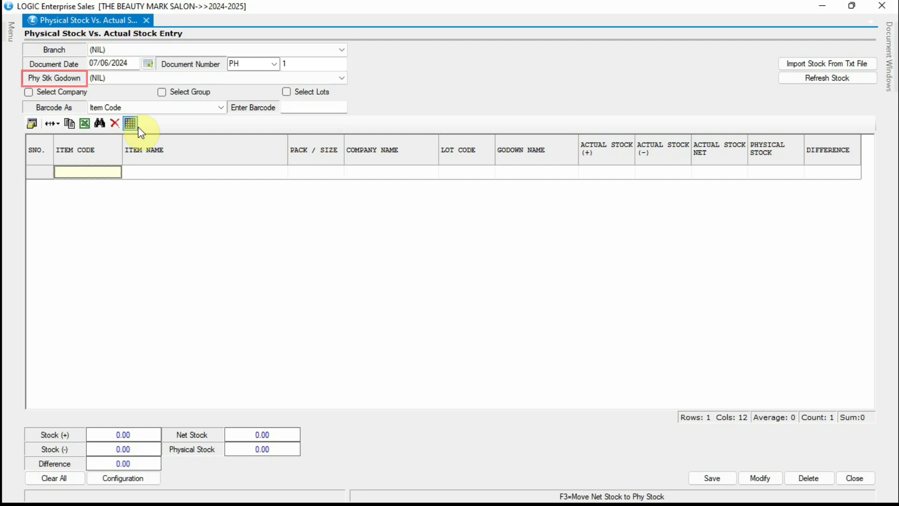
# Step: Load the actual stock of company LOREAL in the MAIN godown into the physical stock entry
pyautogui.click(140, 96)
pyautogui.click(60, 94)
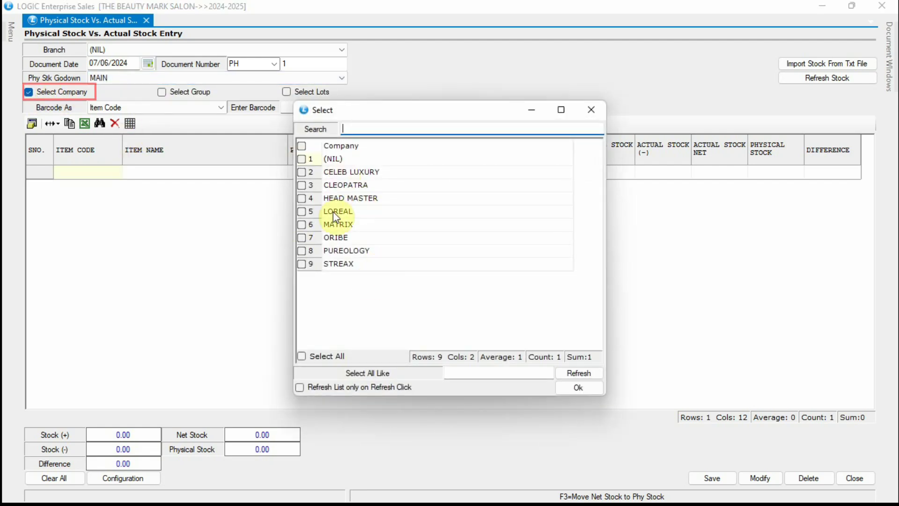
pyautogui.click(302, 213)
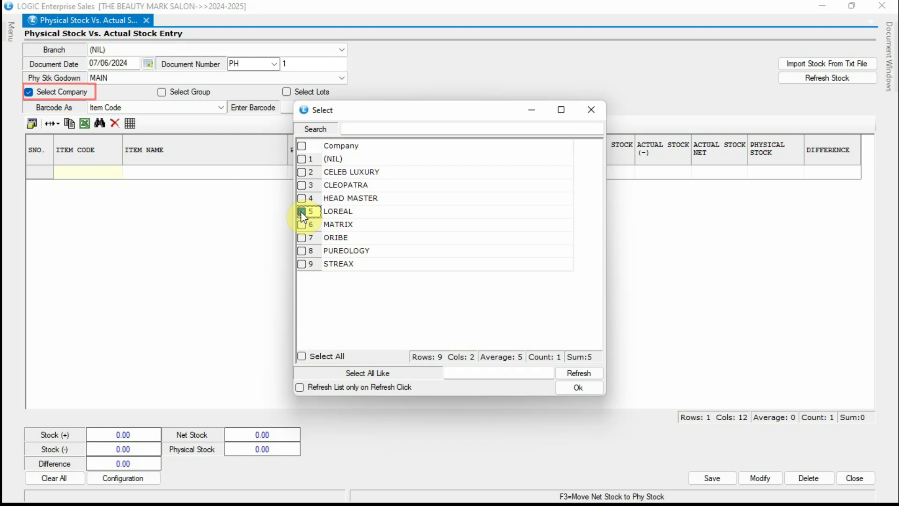
pyautogui.click(583, 389)
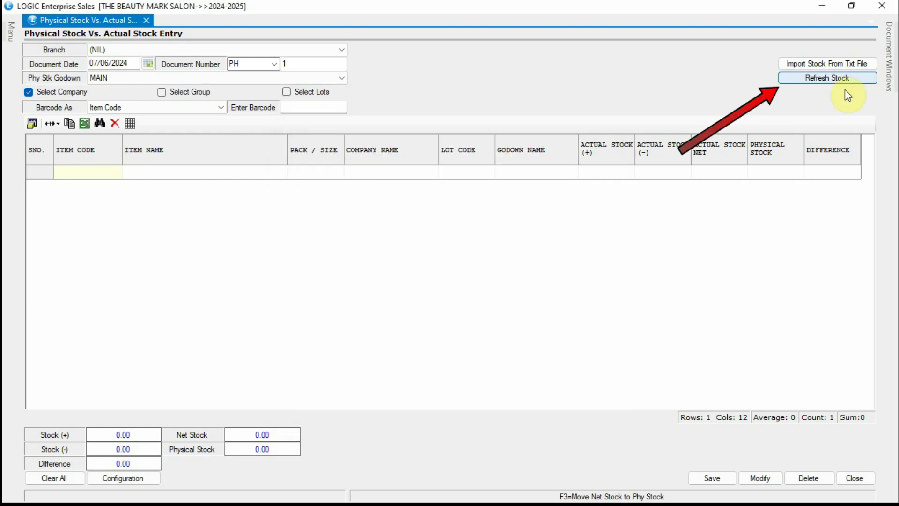
pyautogui.click(844, 82)
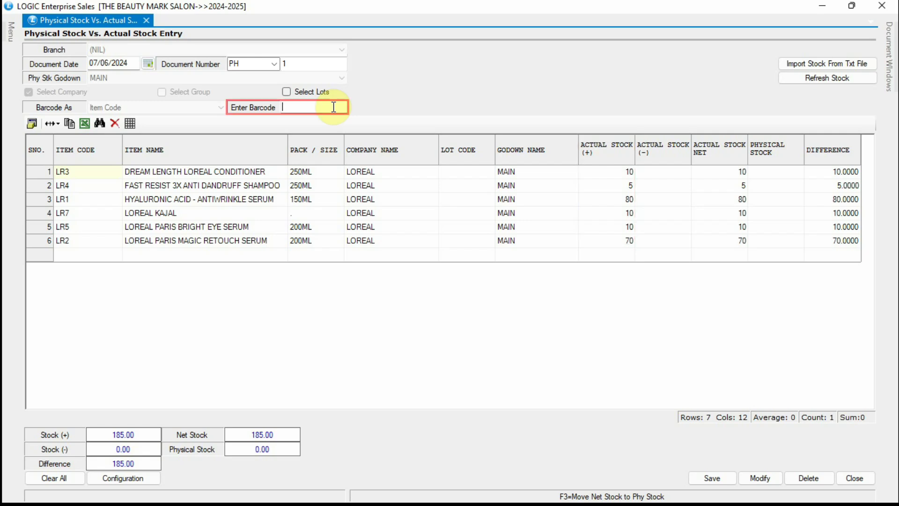
# Step: Enter barcode LR3 once per counted unit to record a physical stock of 6
pyautogui.write('LR3')
pyautogui.press('Return')
pyautogui.write('LR3')
pyautogui.press('Return')
pyautogui.write('LR3')
pyautogui.press('Return')
pyautogui.write('LR3')
pyautogui.press('Return')
pyautogui.write('LR3')
pyautogui.press('Return')
# Step: Enter barcode LR5 once per counted unit to record a physical stock of 9
pyautogui.write('LR5')
pyautogui.press('Return')
pyautogui.write('LR5')
pyautogui.press('Return')
pyautogui.write('LR5')
pyautogui.press('Return')
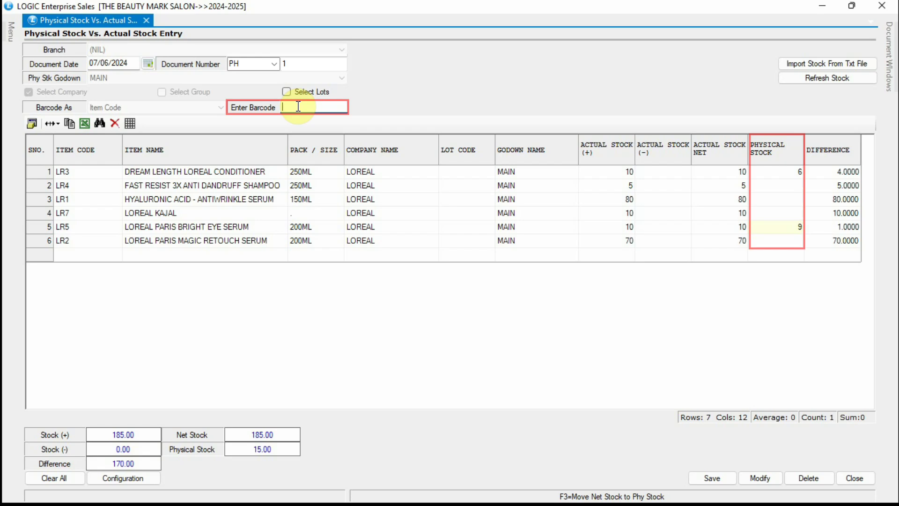
# Step: Enter barcodes LR4 and LR1 to record physical stocks of 5 and 10
pyautogui.write('LR4')
pyautogui.press('Return')
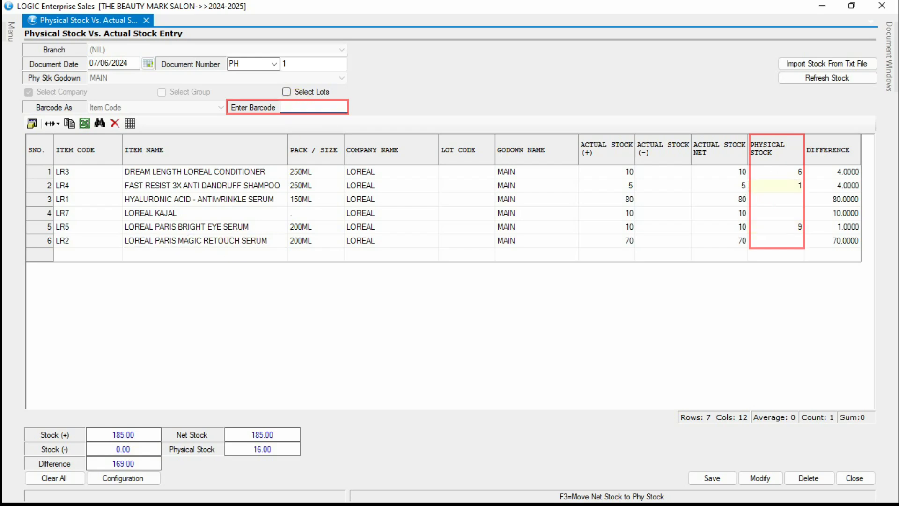
pyautogui.write('LR4')
pyautogui.press('Return')
pyautogui.write('LR4')
pyautogui.press('Return')
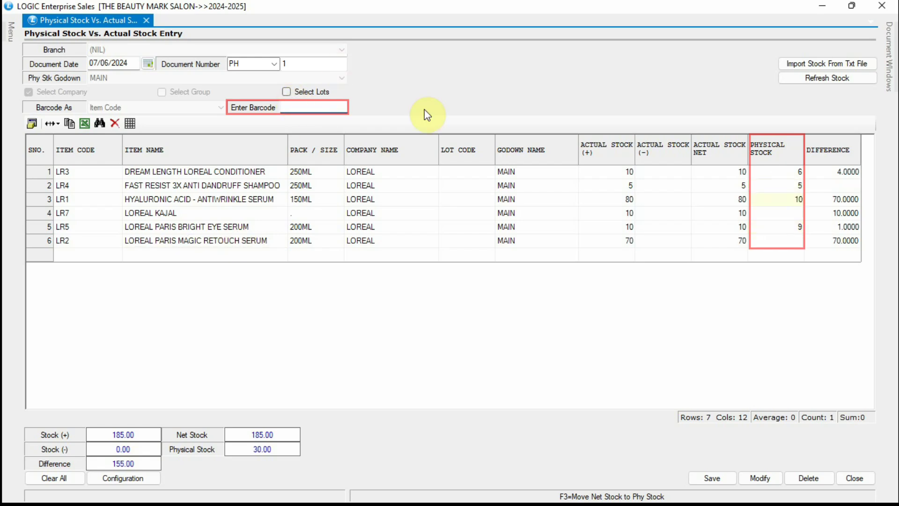
# Step: Record physical stocks of 8 for LR7 and 11 for LR2 by barcode, and save the stock document
pyautogui.write('LR7')
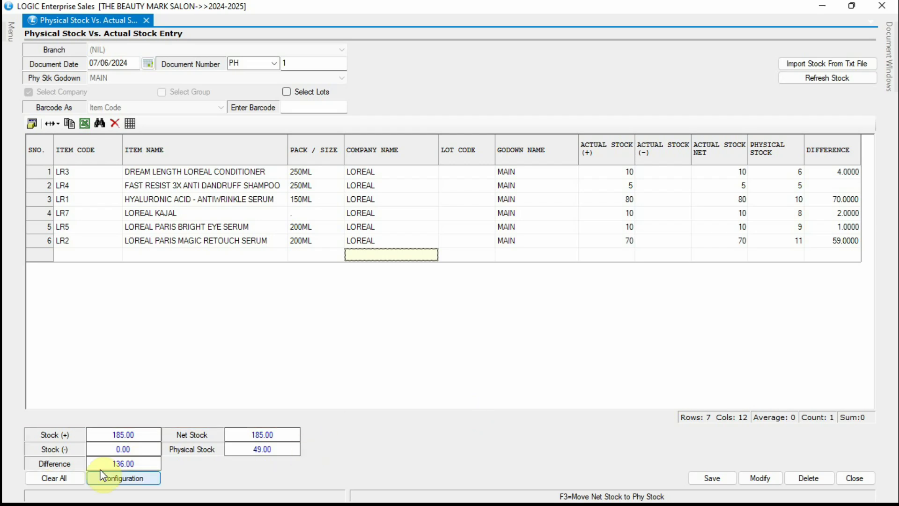
pyautogui.click(702, 477)
pyautogui.click(430, 302)
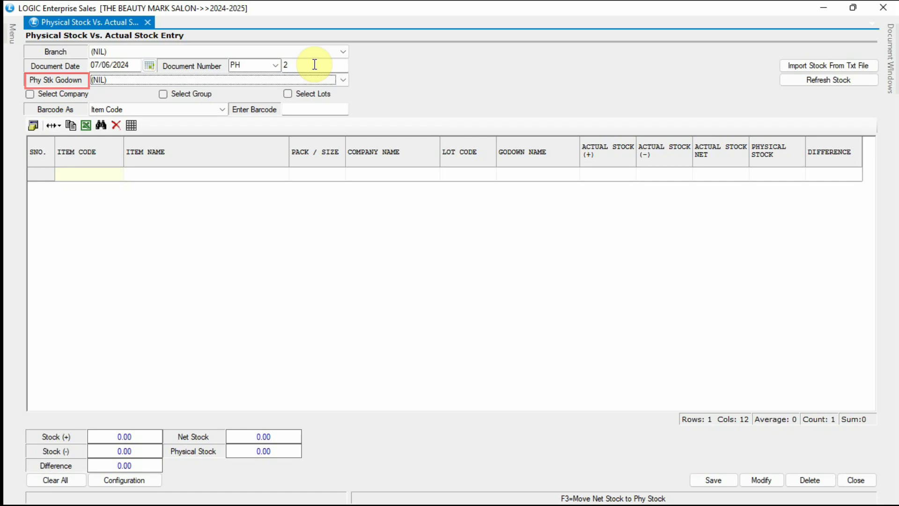
# Step: Load the actual stock of company ORIBE in the MAIN godown into document PH 2
pyautogui.click(215, 79)
pyautogui.click(215, 95)
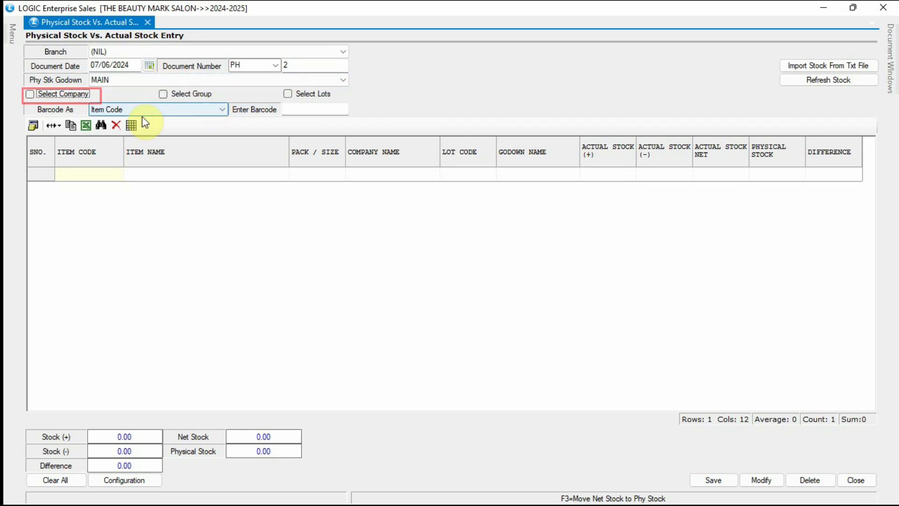
pyautogui.click(30, 94)
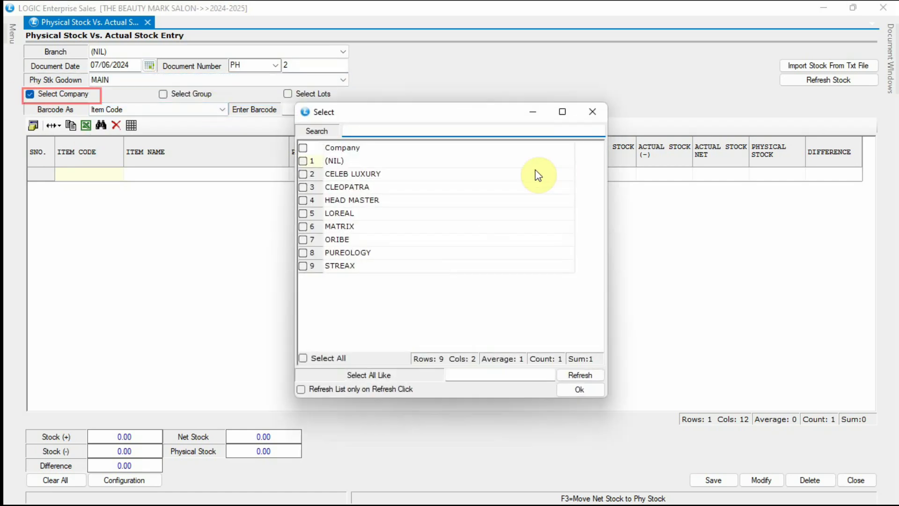
pyautogui.click(303, 239)
pyautogui.click(580, 390)
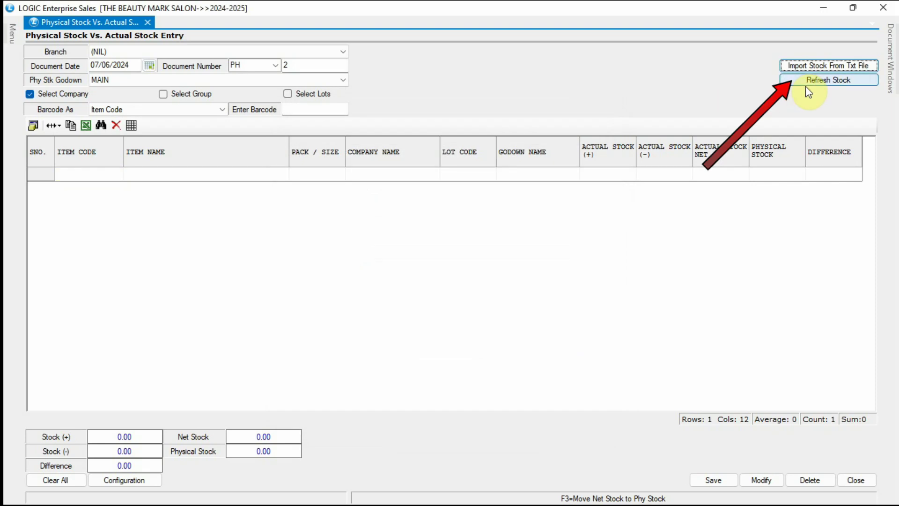
pyautogui.click(812, 86)
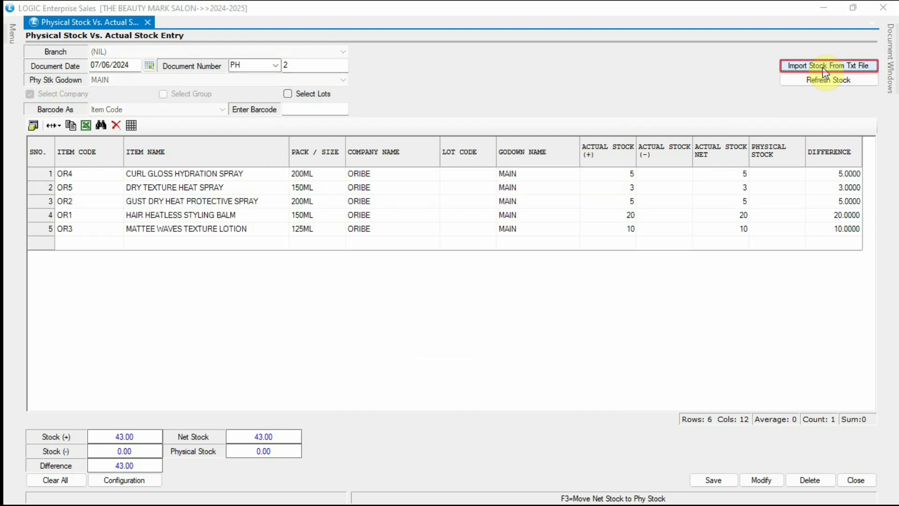
# Step: Configure the BARCODE stock import for an Excel file with item codes, barcode column 1 and quantity column 2
pyautogui.click(825, 68)
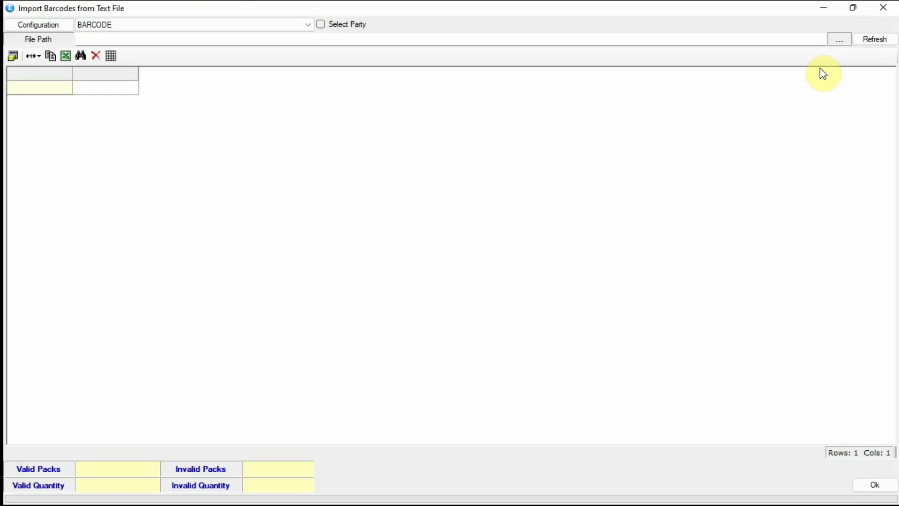
pyautogui.click(45, 27)
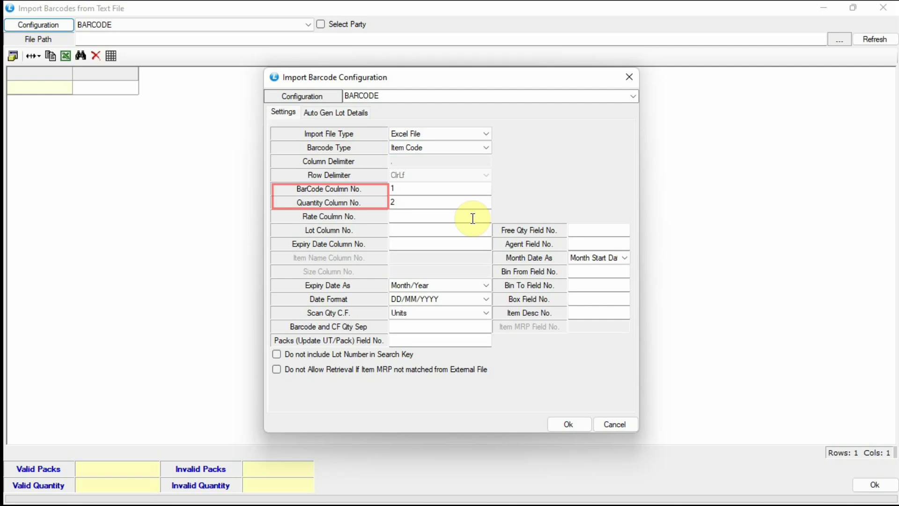
pyautogui.click(568, 424)
# Step: Load the rows of the ORIBE STOCK_ Excel file from the Desktop with header row 1
pyautogui.click(839, 39)
pyautogui.click(192, 211)
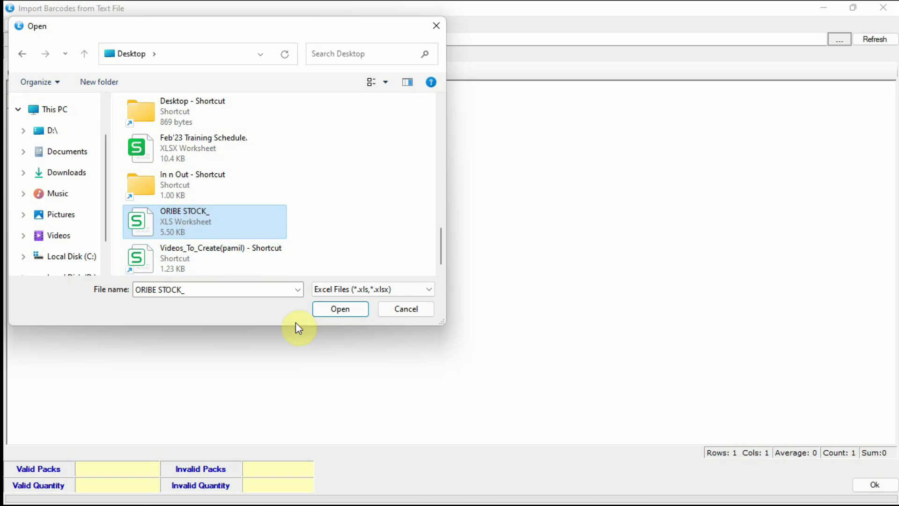
pyautogui.click(343, 310)
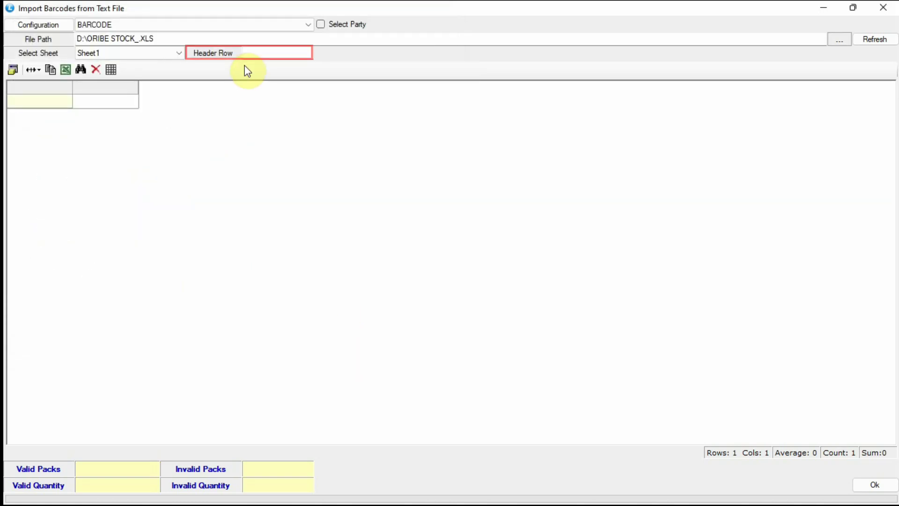
pyautogui.click(263, 53)
pyautogui.write('1')
pyautogui.click(875, 39)
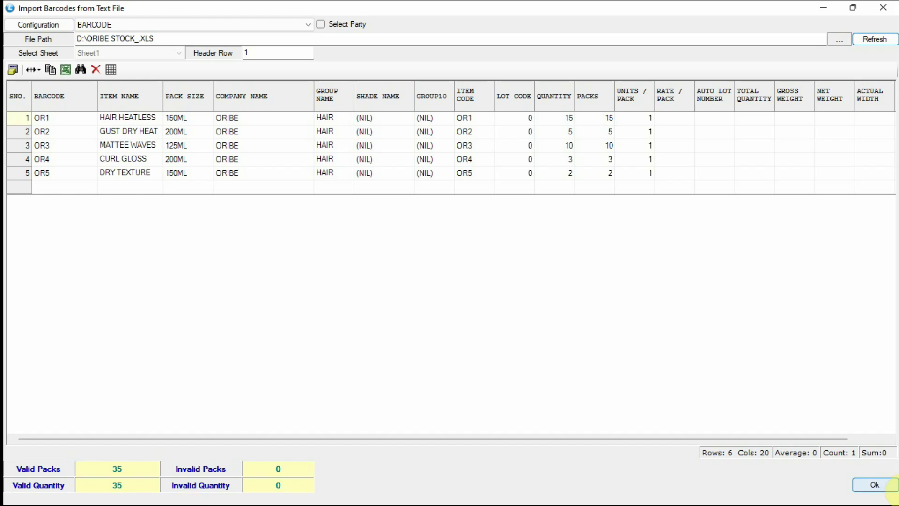
# Step: Transfer the loaded quantities into the physical stock entry and save the document
pyautogui.click(874, 485)
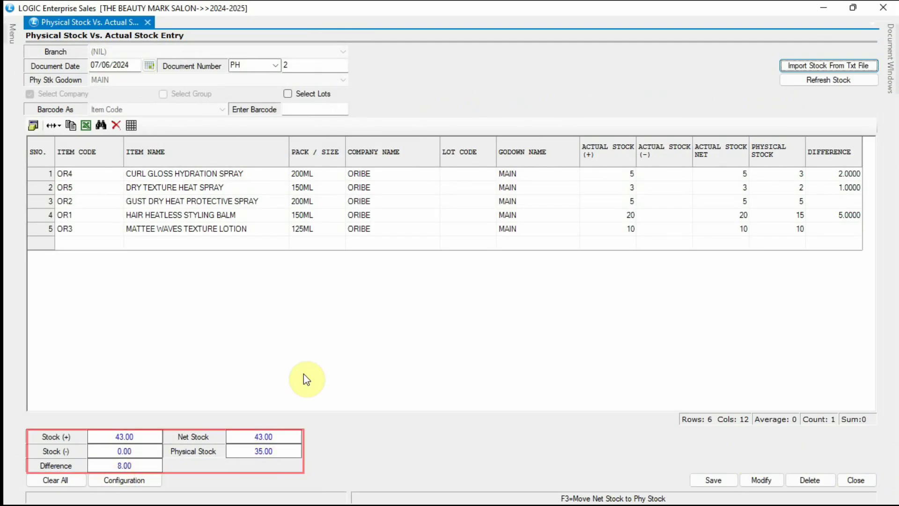
pyautogui.click(714, 478)
pyautogui.click(433, 305)
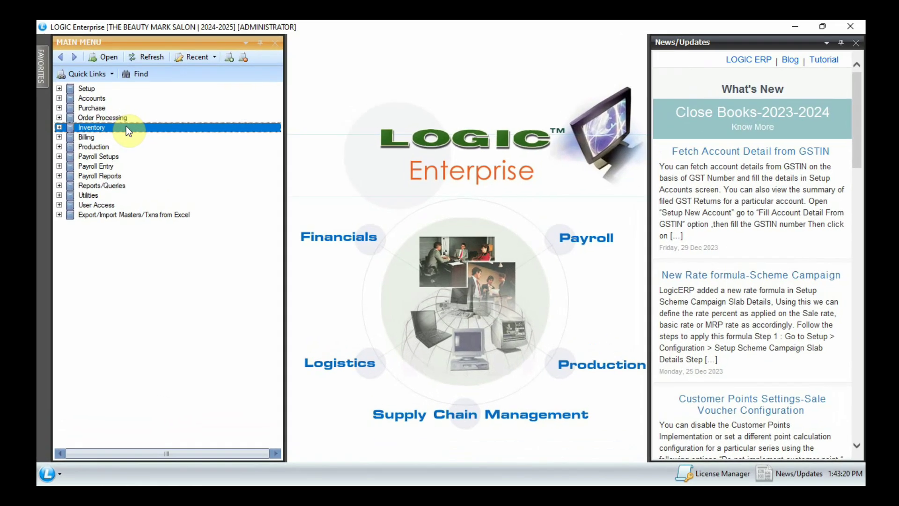
# Step: Open the inventory form Issue/Receipt against Physical Vs Actual Stock Doc Wise
pyautogui.doubleClick(99, 116)
pyautogui.click(202, 253)
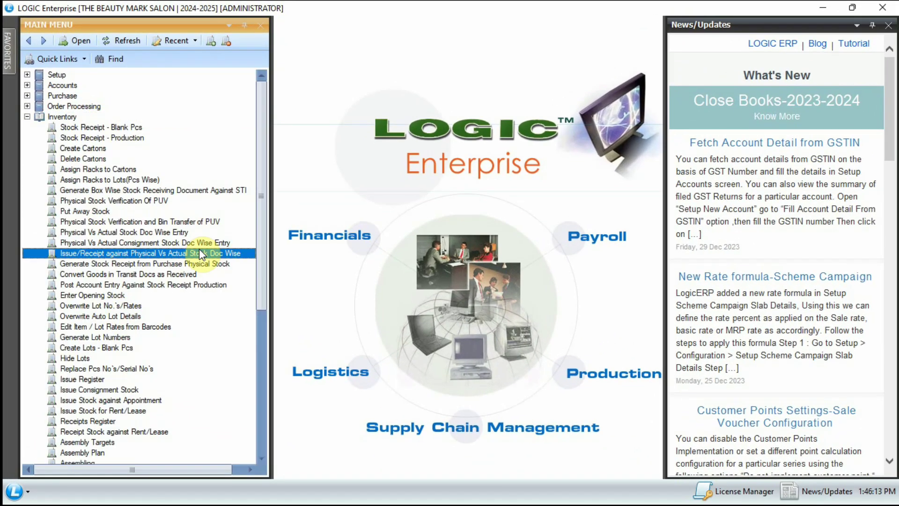
pyautogui.doubleClick(240, 253)
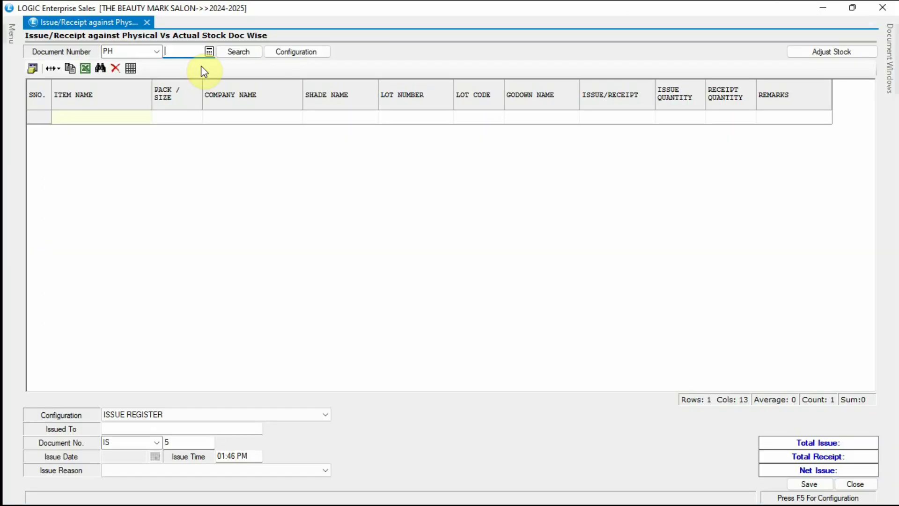
# Step: Find stock document PH1 and generate its stock adjustment lines
pyautogui.click(246, 49)
pyautogui.click(602, 169)
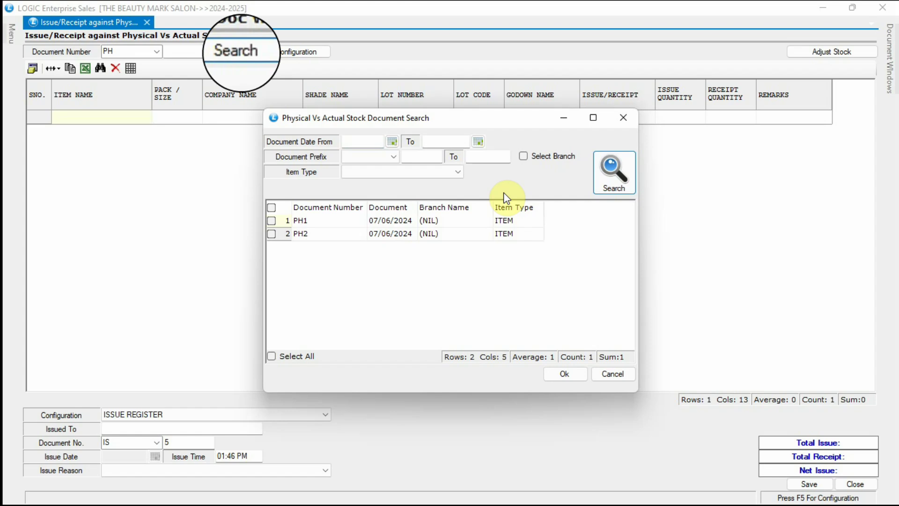
pyautogui.click(271, 220)
pyautogui.click(565, 373)
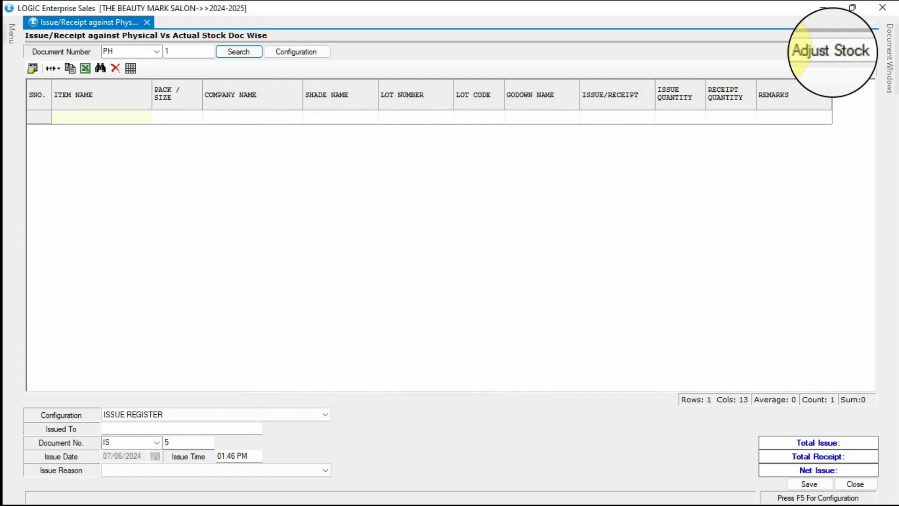
pyautogui.click(832, 51)
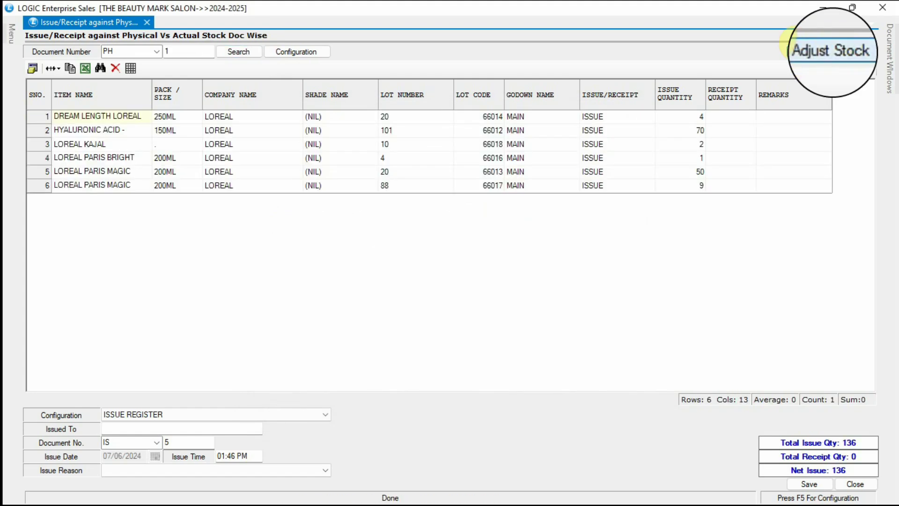
# Step: Set Issued To to STOCK ADJ and save the issue for document PH1
pyautogui.write('STOCK ADJ')
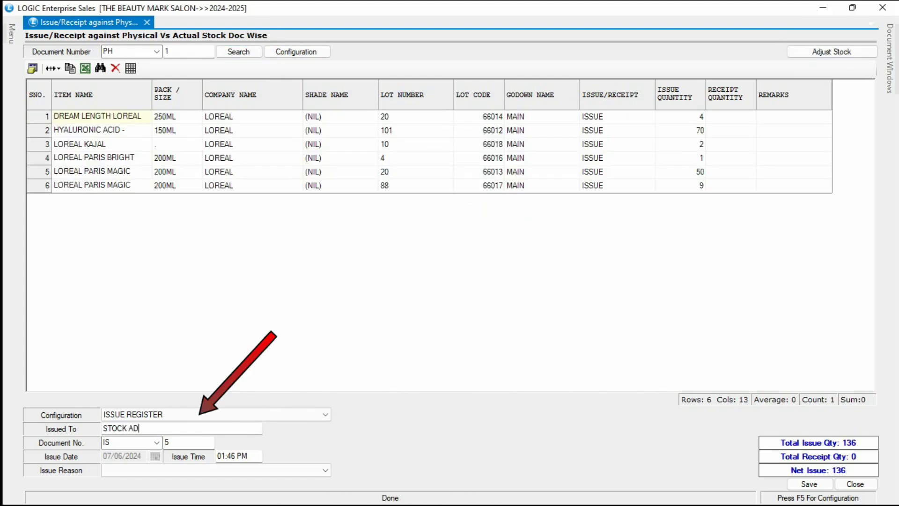
pyautogui.press('Tab')
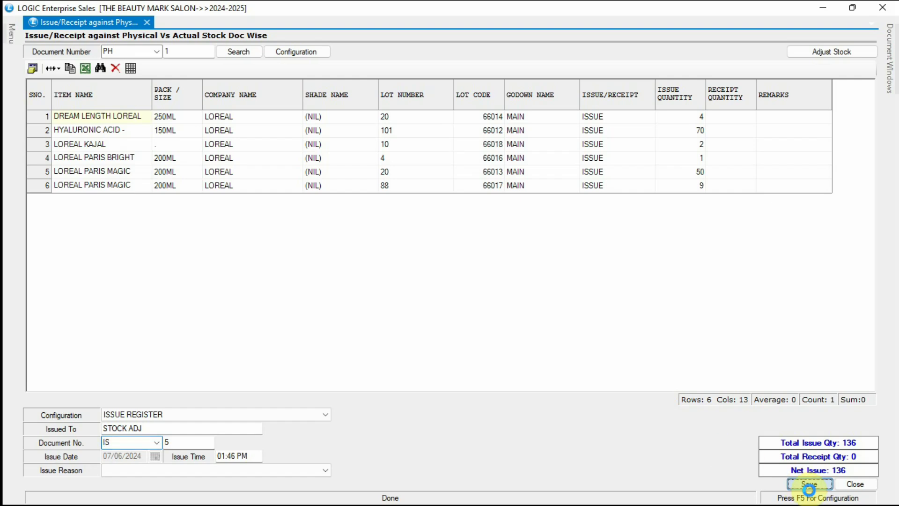
pyautogui.click(801, 483)
pyautogui.click(446, 304)
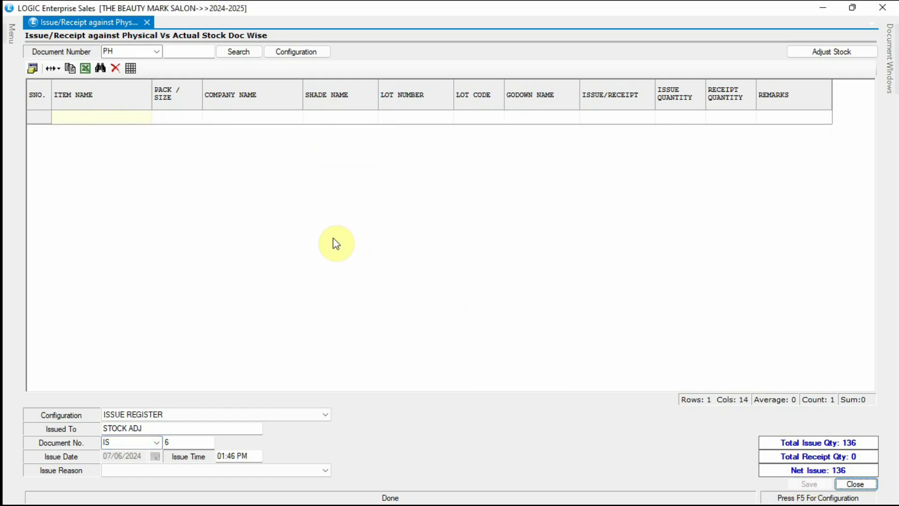
# Step: Generate the stock adjustment lines for document PH2 and save the issue
pyautogui.click(229, 52)
pyautogui.click(625, 183)
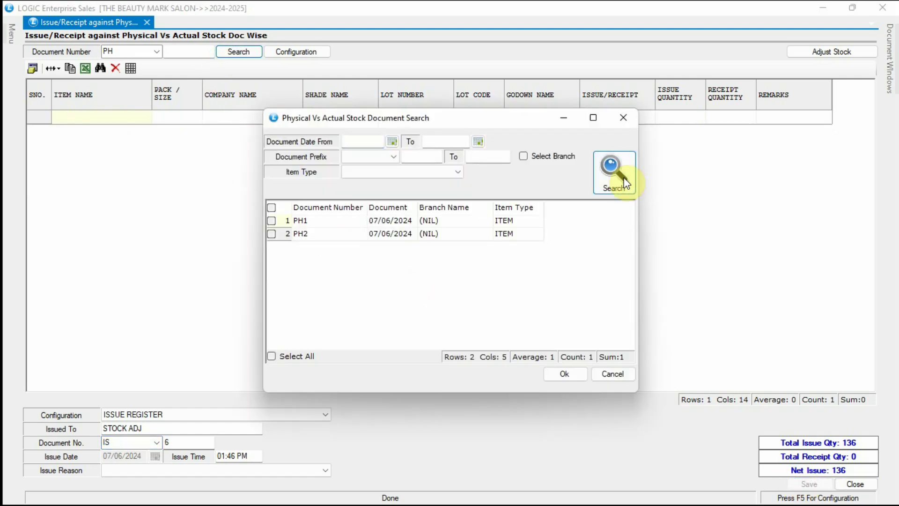
pyautogui.click(272, 233)
pyautogui.click(566, 372)
pyautogui.click(827, 52)
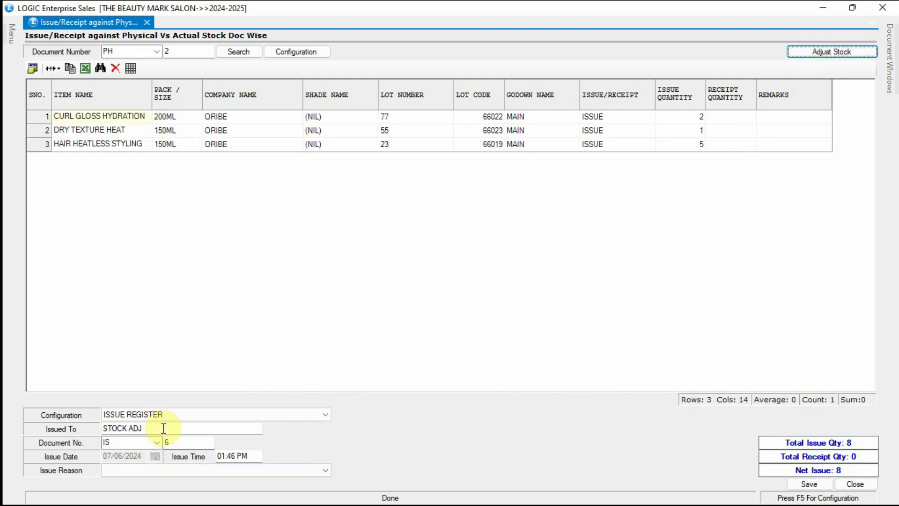
pyautogui.click(809, 484)
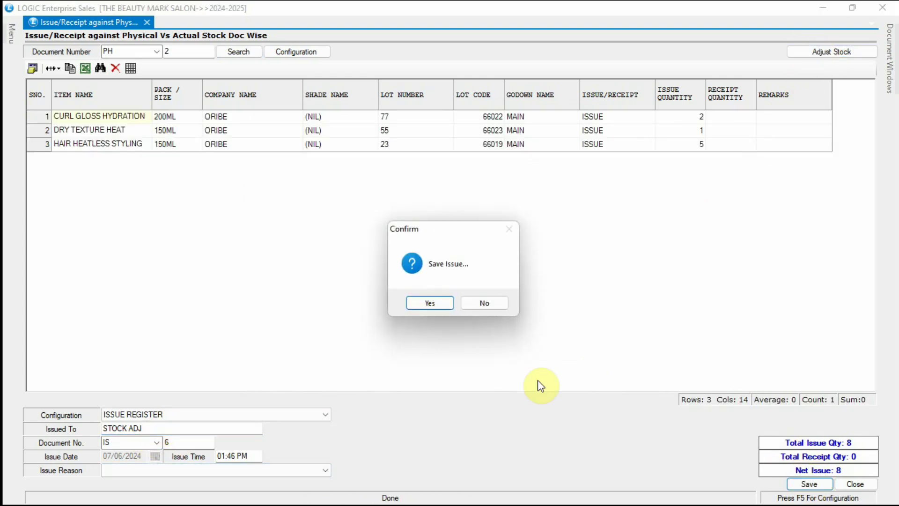
pyautogui.click(440, 306)
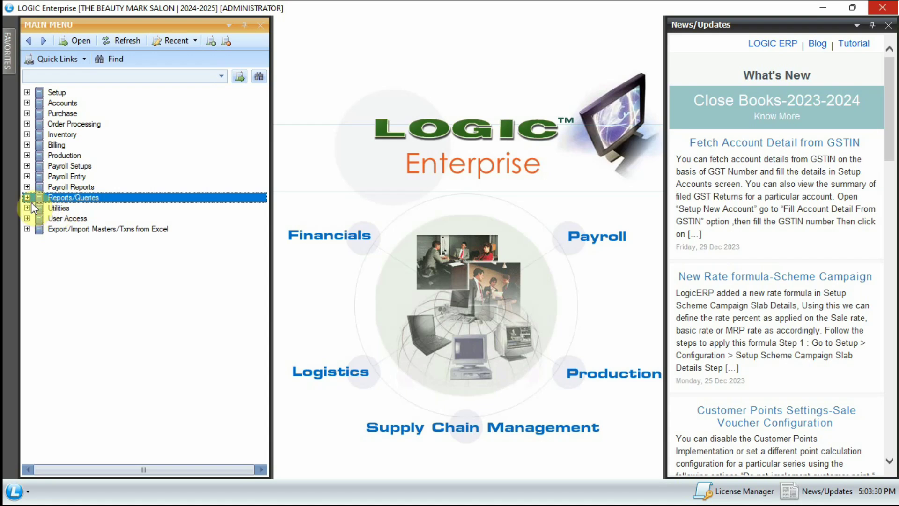
# Step: Open the stock report Physical Vs Actual Stock Doc Wise Report
pyautogui.click(53, 321)
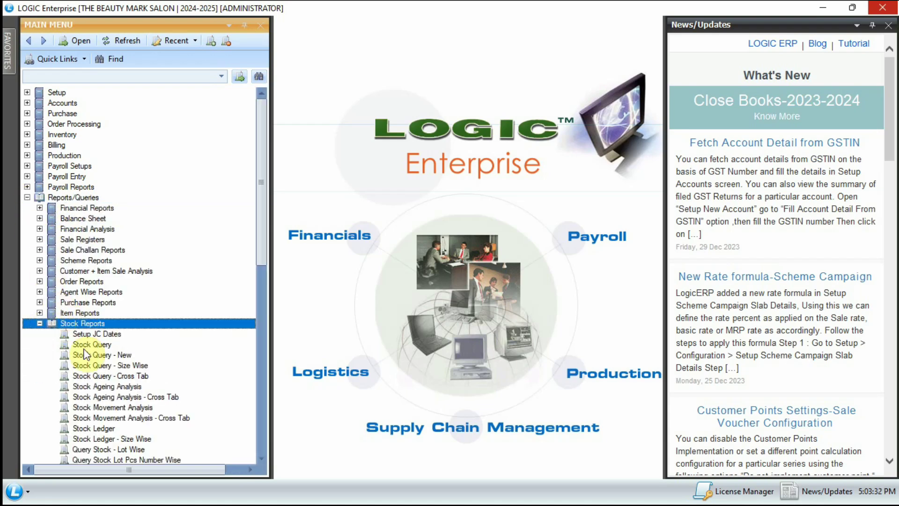
pyautogui.scroll(-12, 130, 374)
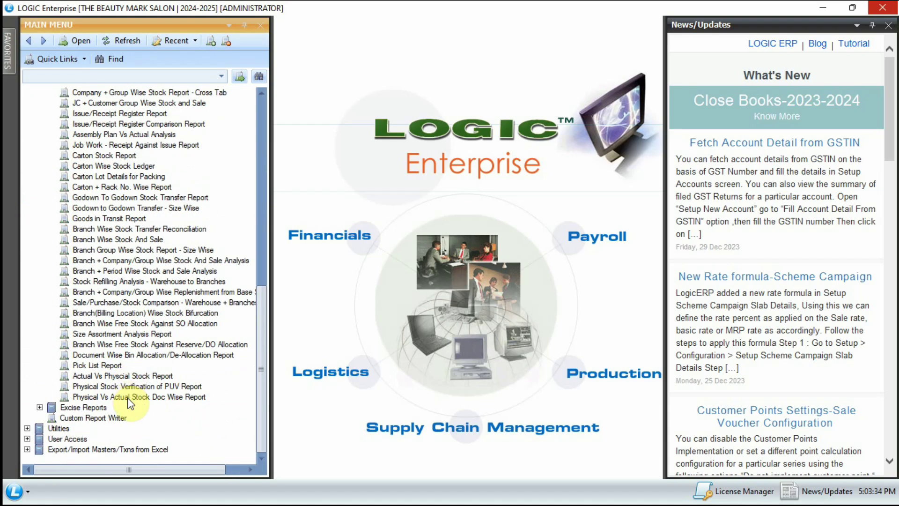
pyautogui.click(130, 397)
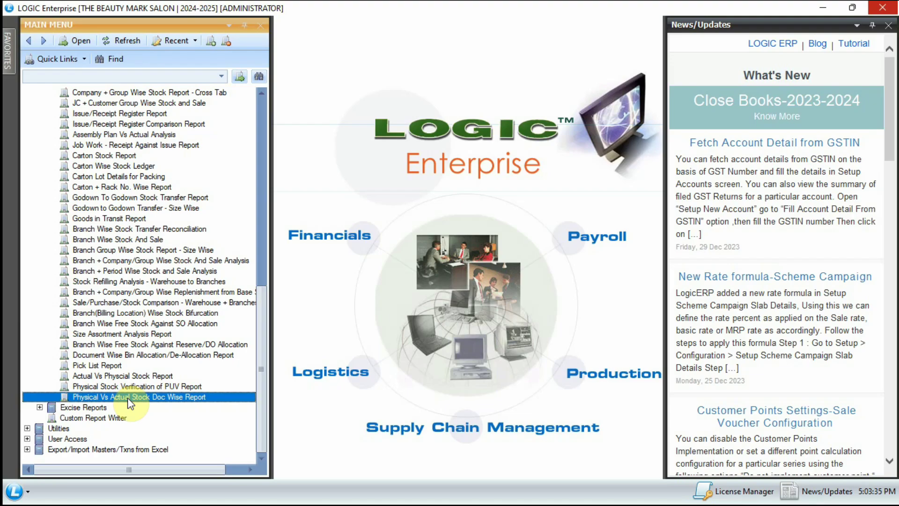
pyautogui.doubleClick(130, 397)
# Step: Filter the report to stock documents PH1 and PH2 and create it
pyautogui.click(757, 93)
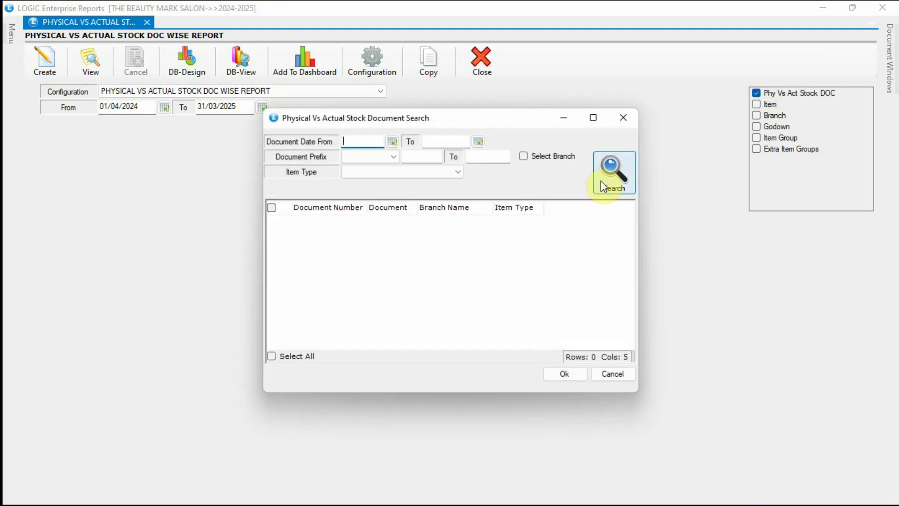
pyautogui.click(604, 187)
pyautogui.click(272, 209)
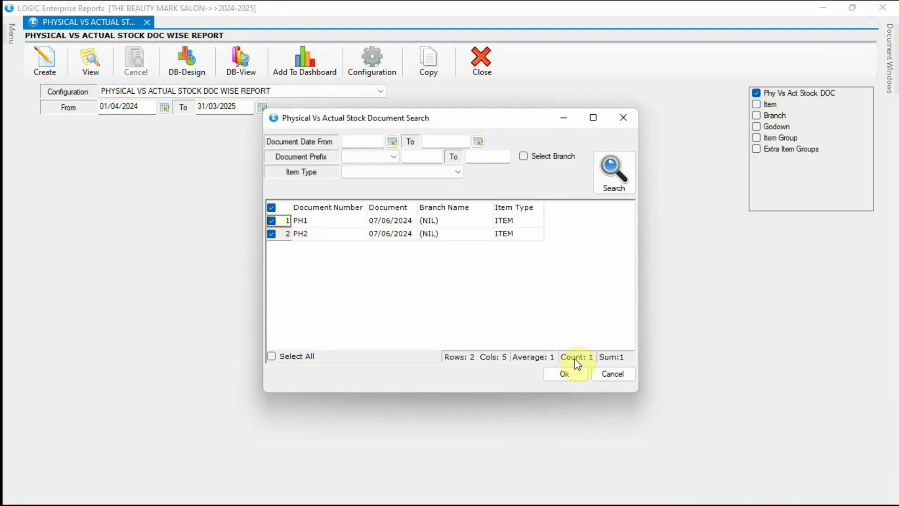
pyautogui.click(564, 373)
pyautogui.click(47, 61)
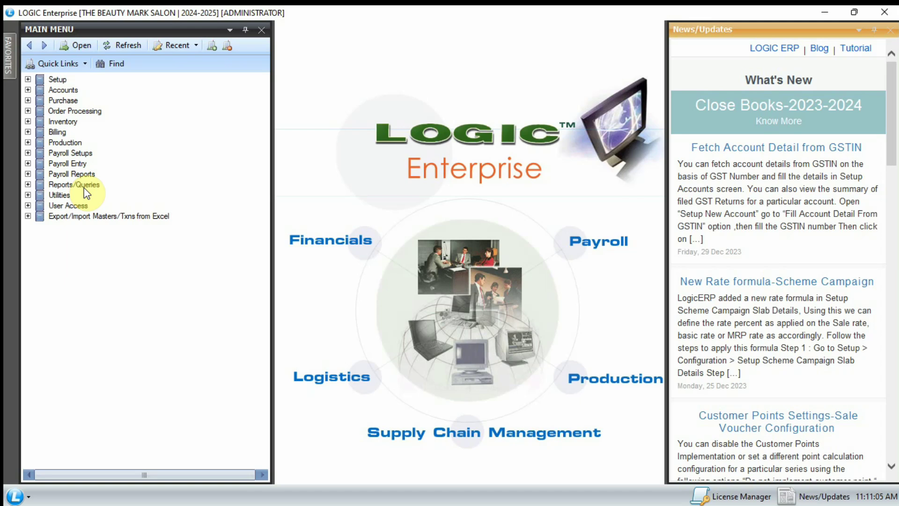
# Step: Open the Stock Query from the stock reports
pyautogui.click(28, 184)
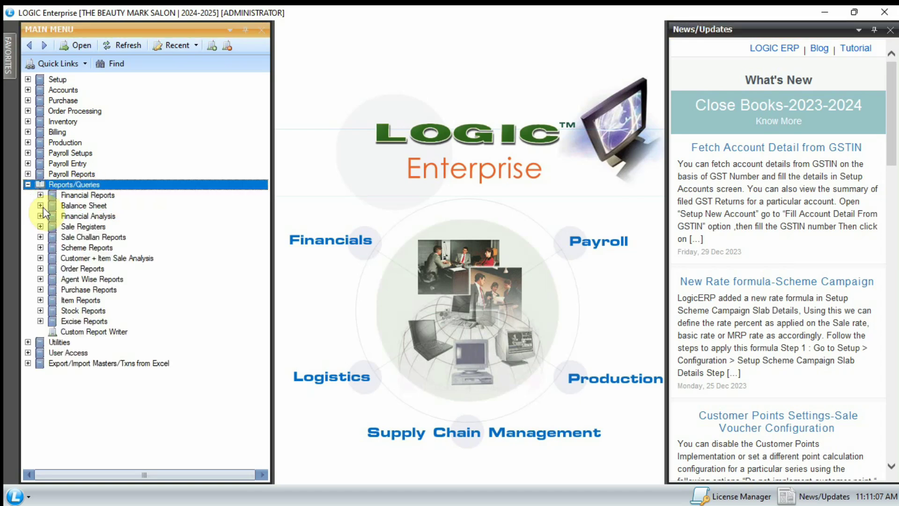
pyautogui.click(40, 310)
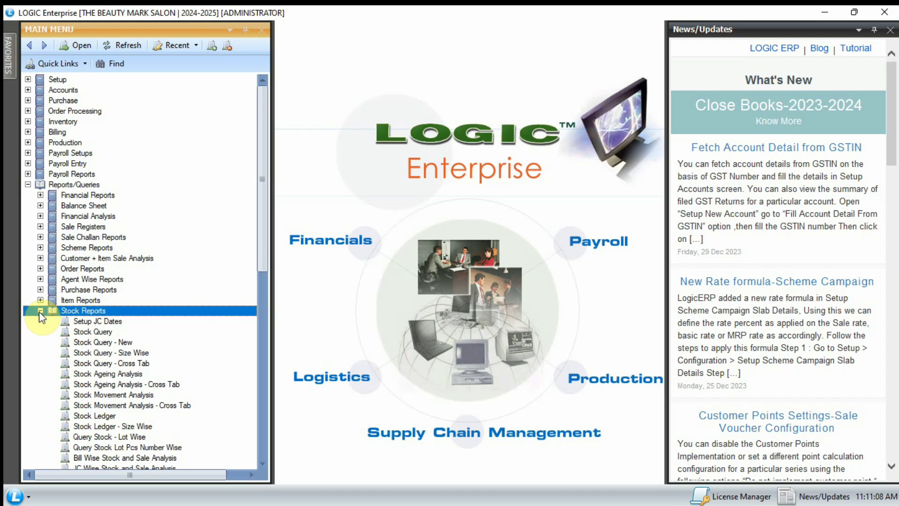
pyautogui.doubleClick(93, 331)
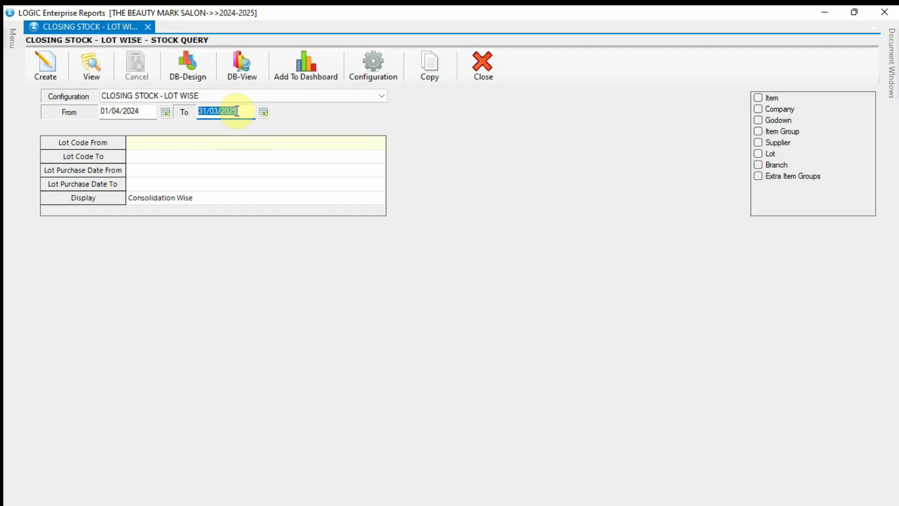
# Step: Create the stock query with the CLOSING STOCK- ITEM WISE configuration, look through the item rows and close the result
pyautogui.click(240, 96)
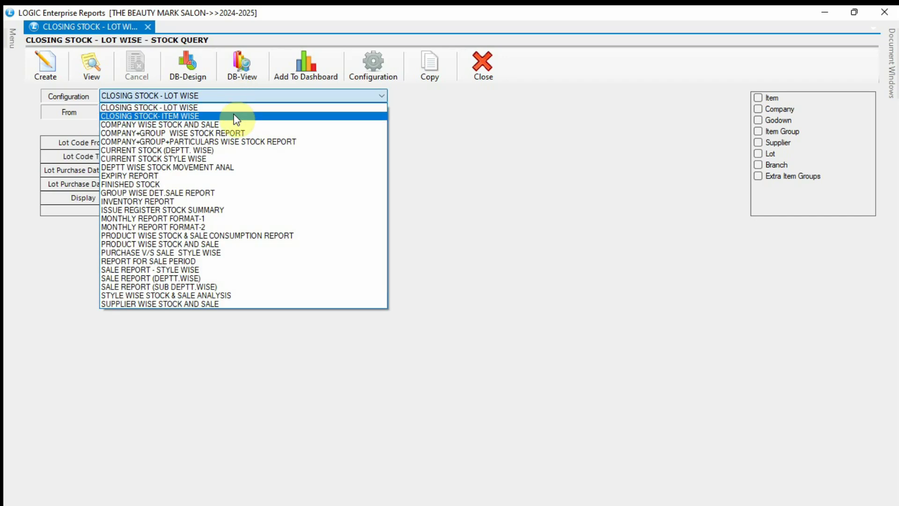
pyautogui.click(234, 116)
pyautogui.click(54, 70)
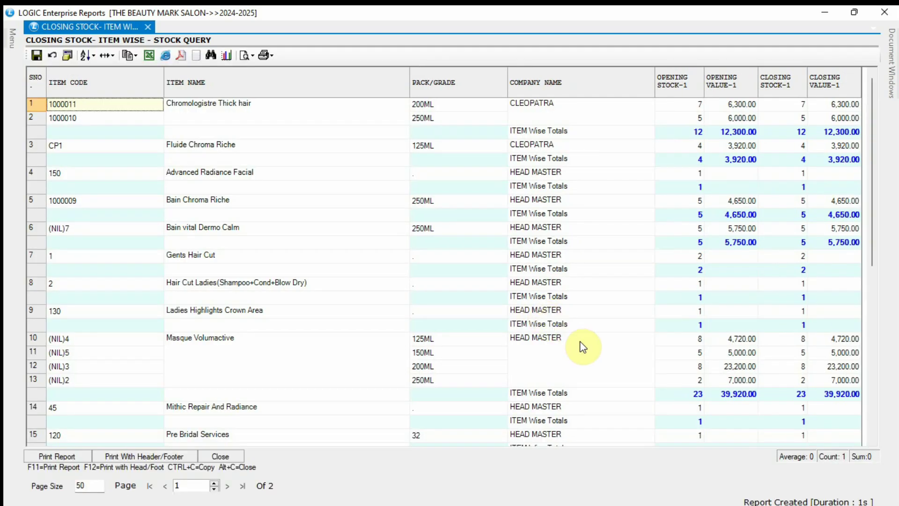
pyautogui.scroll(-2, 583, 347)
pyautogui.scroll(2, 583, 347)
pyautogui.click(149, 26)
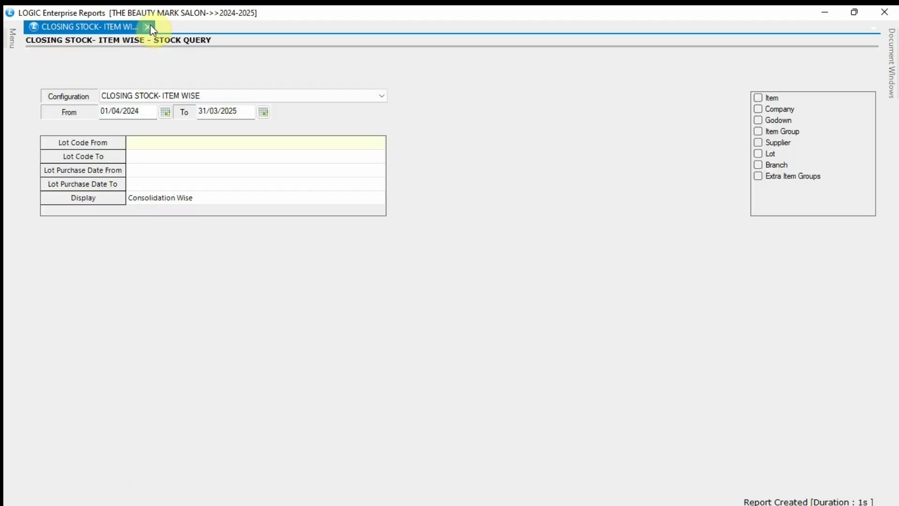
# Step: Create the EXPIRY REPORT stock query for expiry dates 01/04/2023 to 01/04/2024, review it and close the report
pyautogui.click(178, 95)
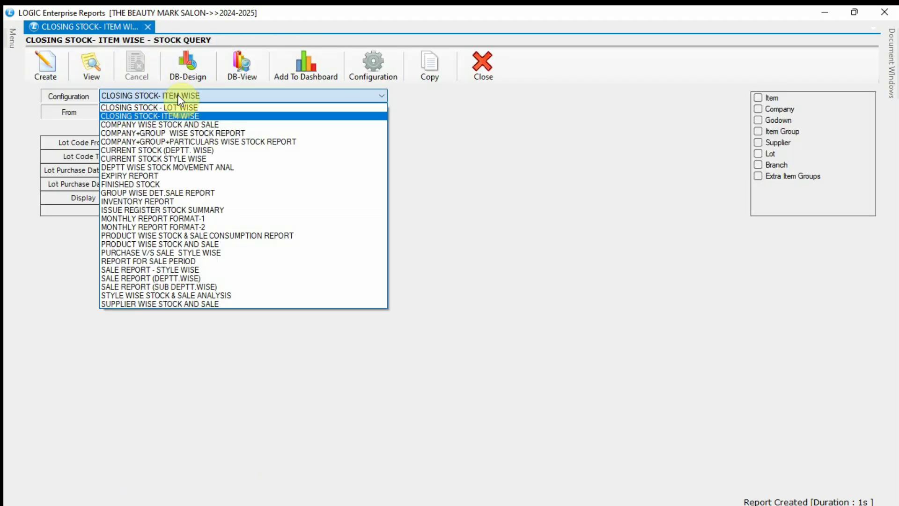
pyautogui.click(184, 178)
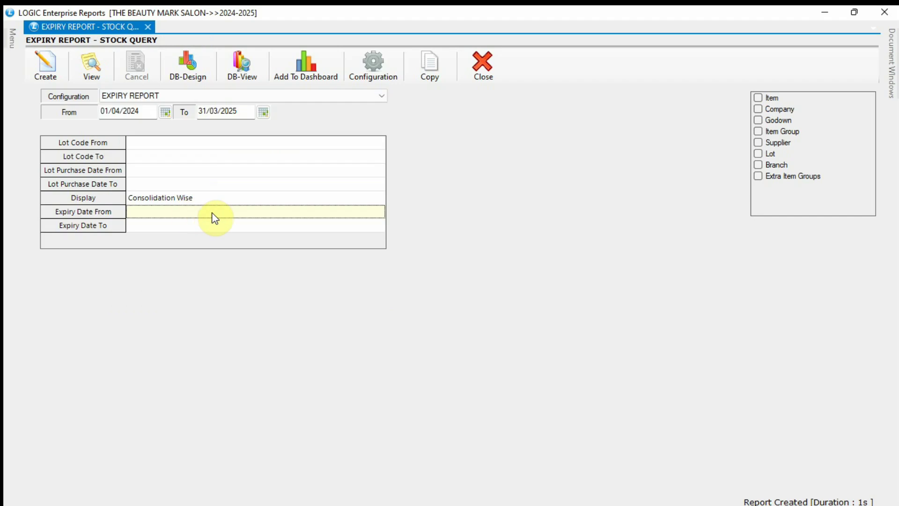
pyautogui.write('01/04/20')
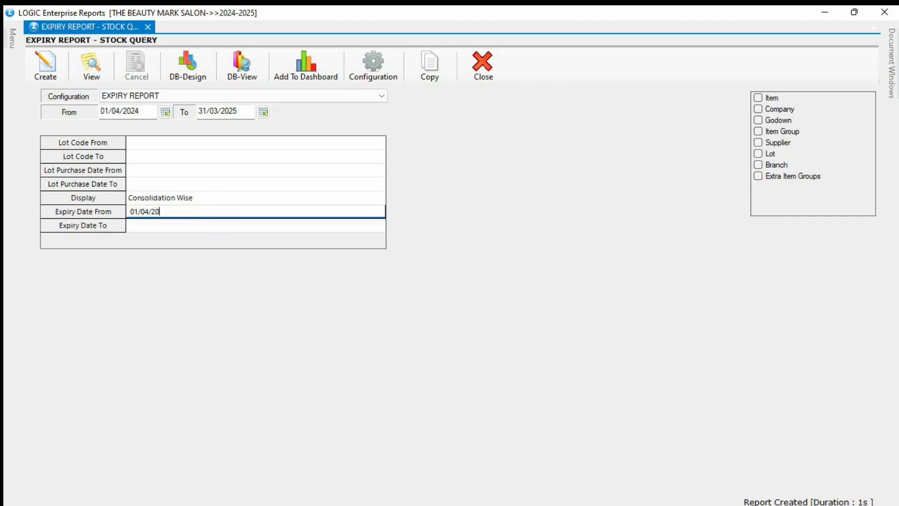
pyautogui.write('23')
pyautogui.press('Return')
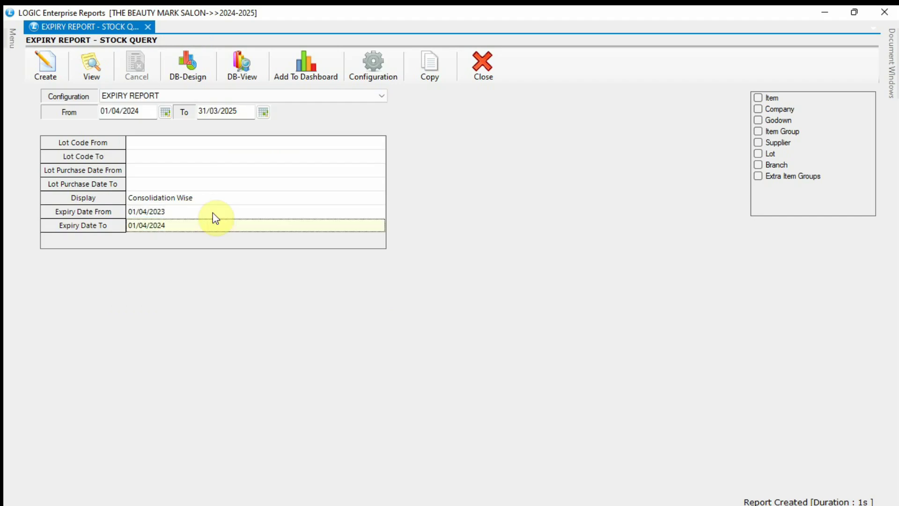
pyautogui.click(55, 74)
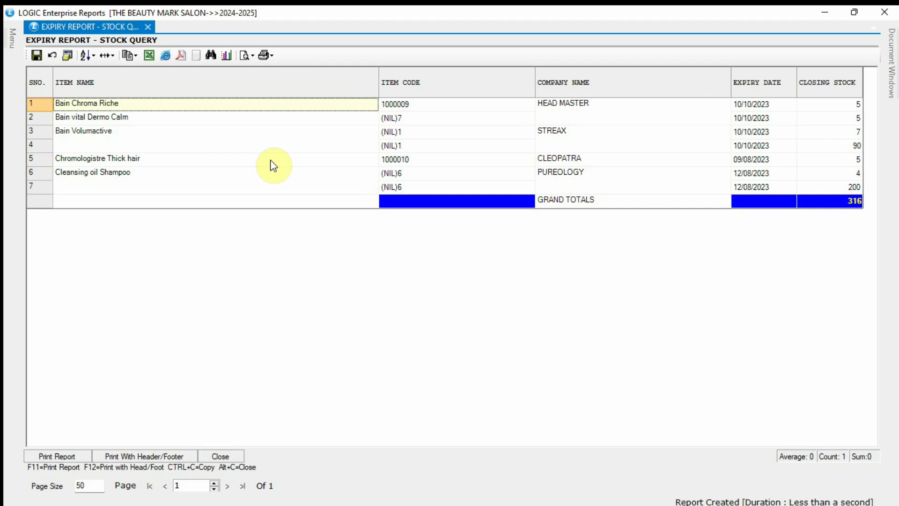
pyautogui.click(145, 28)
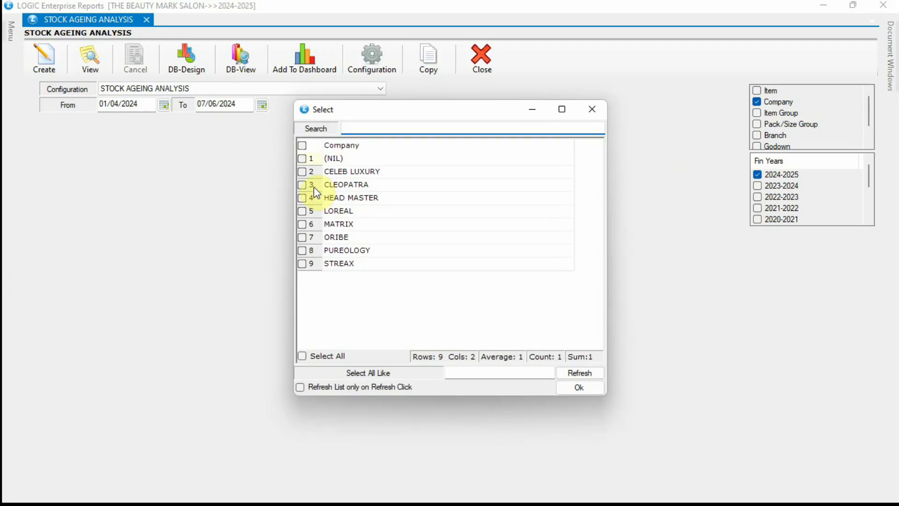
# Step: Create the Stock Ageing Analysis for the companies CLEOPATRA, CELEB LUXURY, LOREAL, MATRIX and ORIBE
pyautogui.click(302, 184)
pyautogui.click(302, 171)
pyautogui.click(302, 212)
pyautogui.click(303, 224)
pyautogui.click(306, 237)
pyautogui.click(562, 387)
pyautogui.click(44, 58)
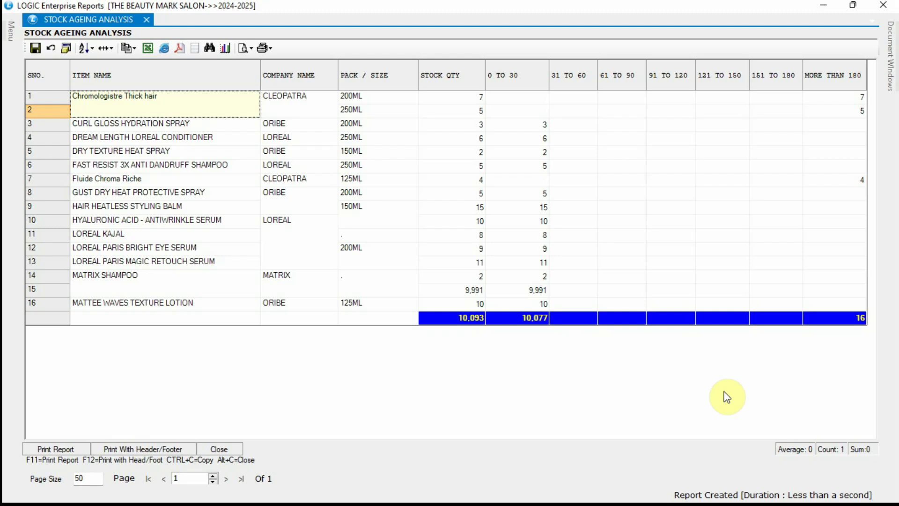
# Step: Close the ageing report and create the FAST MOVING SERVICE OR STOCK ITEM stock movement analysis
pyautogui.click(883, 5)
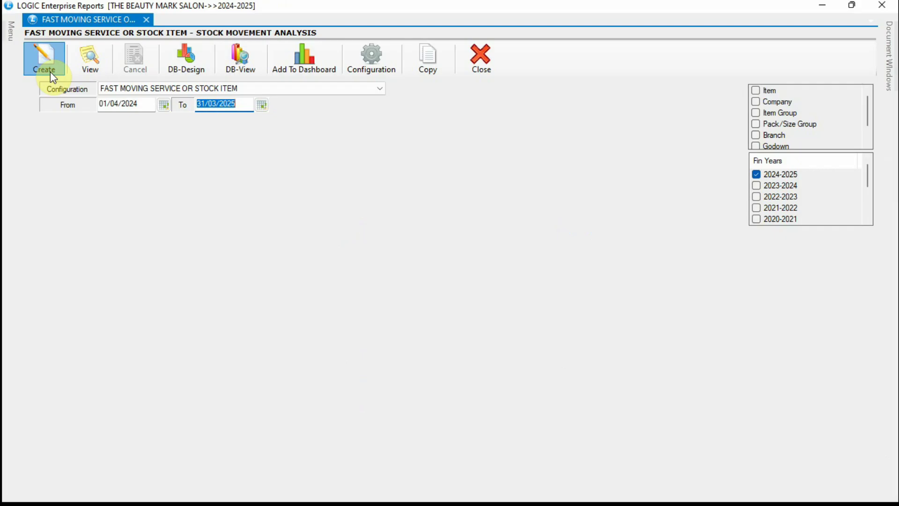
pyautogui.click(48, 72)
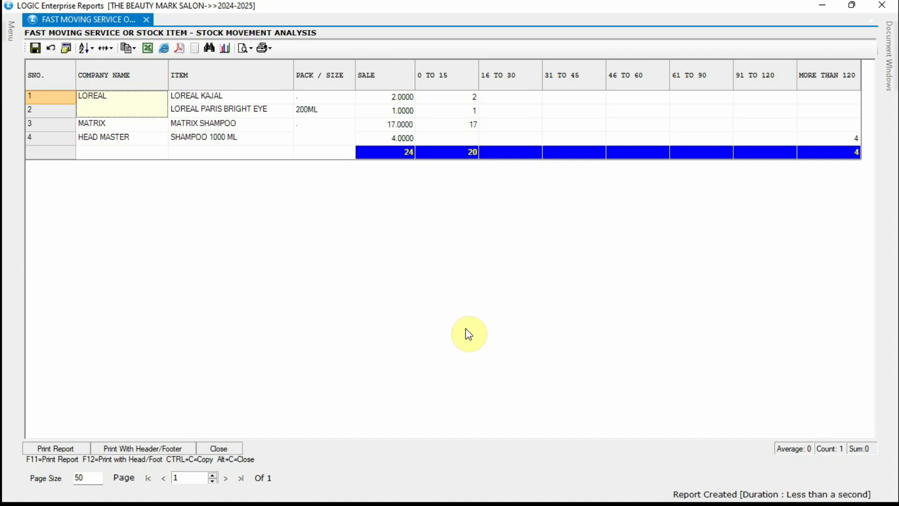